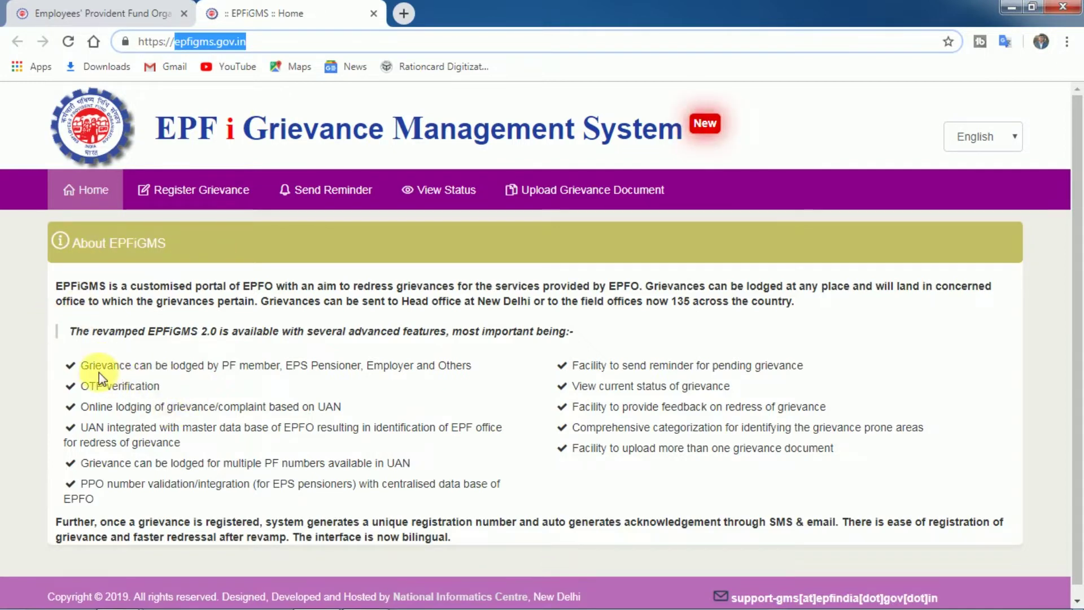
drag(95, 367, 367, 407)
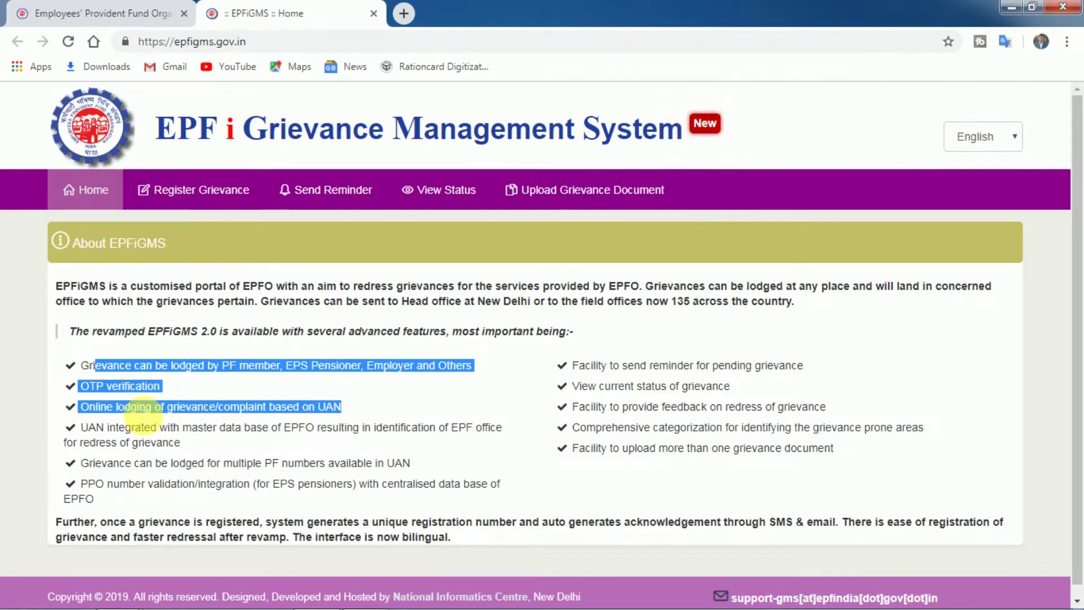
drag(79, 428, 426, 453)
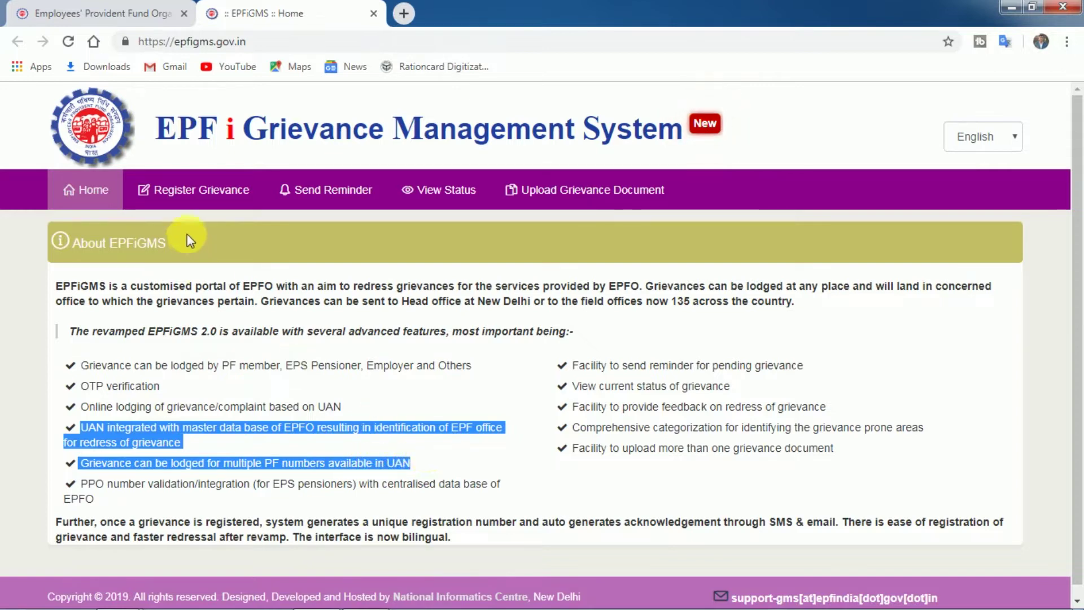
- Switch the portal language to Hindi and back to English
click(1011, 131)
click(982, 177)
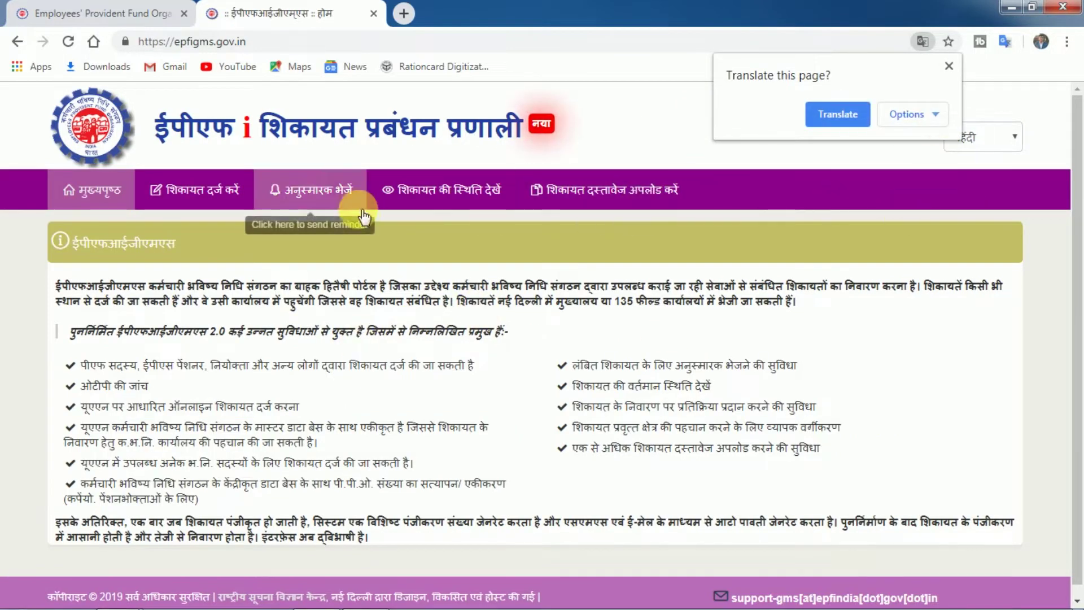
click(1013, 137)
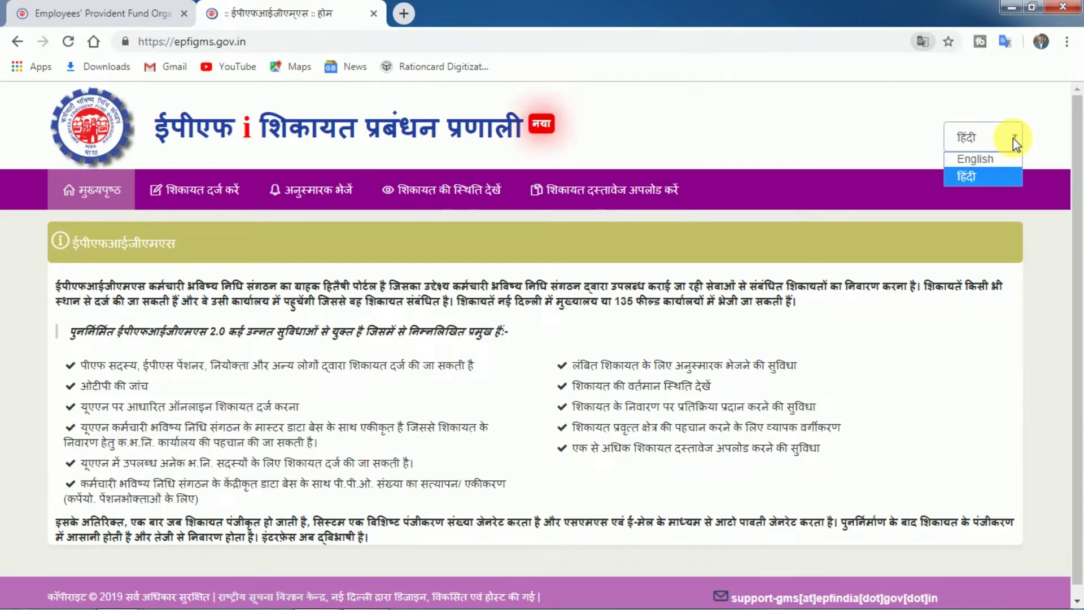
click(992, 159)
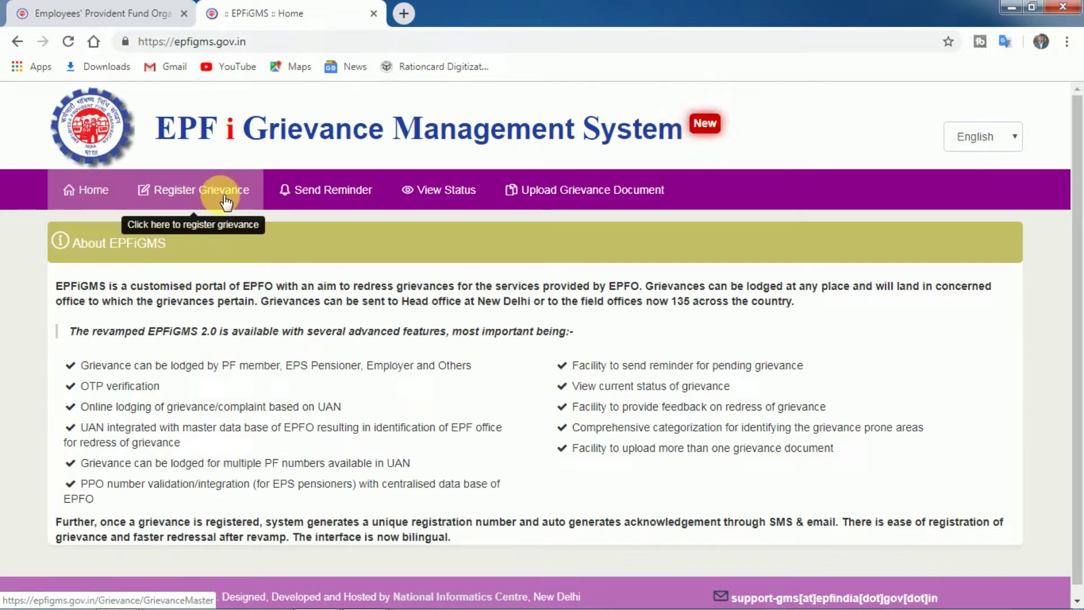
- Start registering a grievance with the status PF Member
click(224, 198)
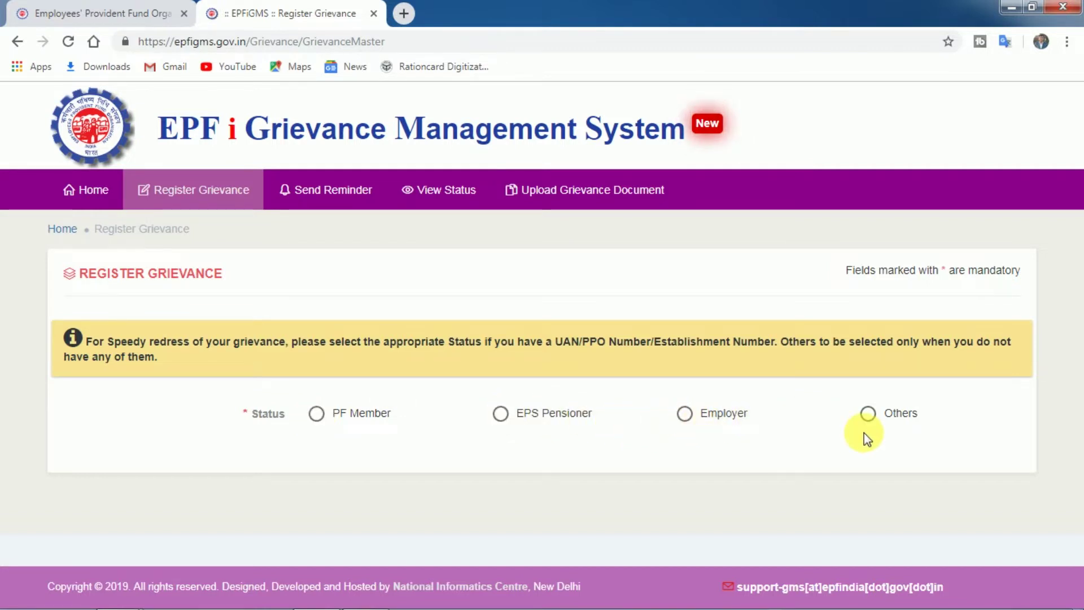
click(316, 414)
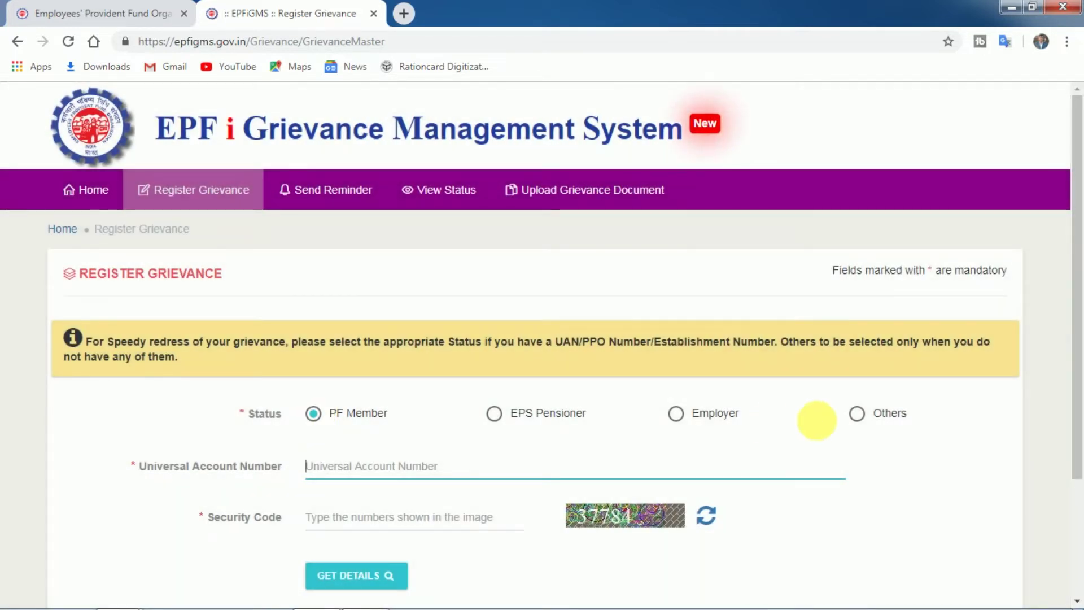
- Enter the member's Universal Account Number and a refreshed image security code, and retrieve the UAN details
drag(1076, 305, 1075, 380)
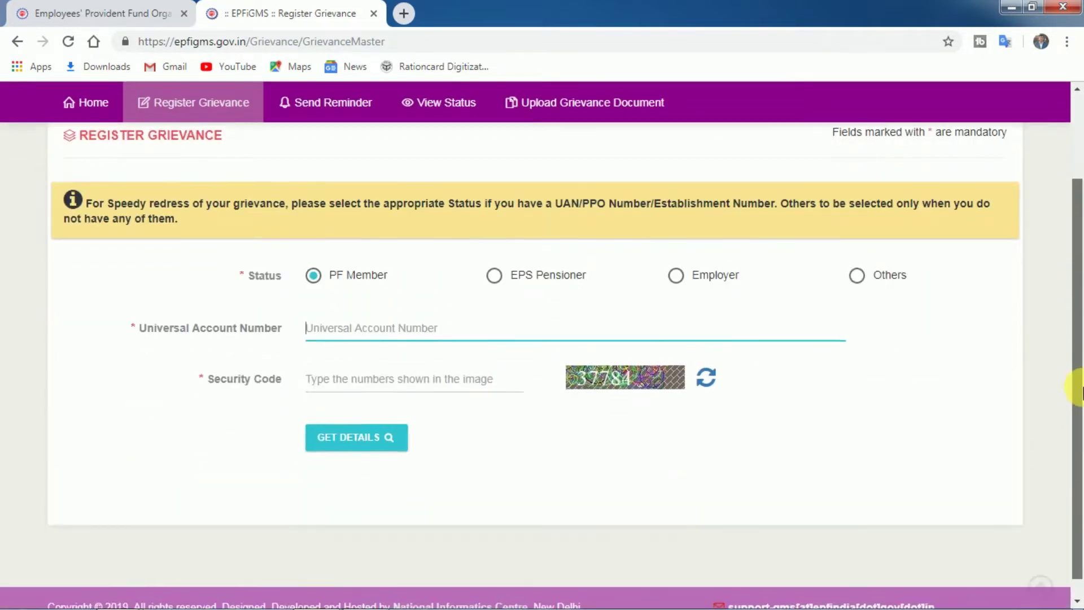
click(507, 327)
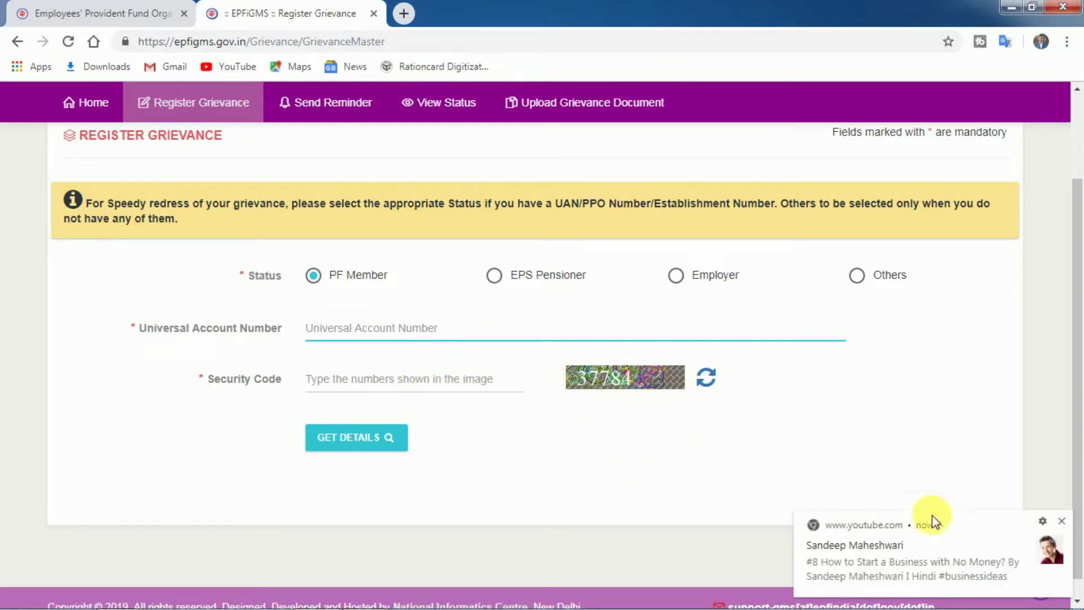
click(1061, 521)
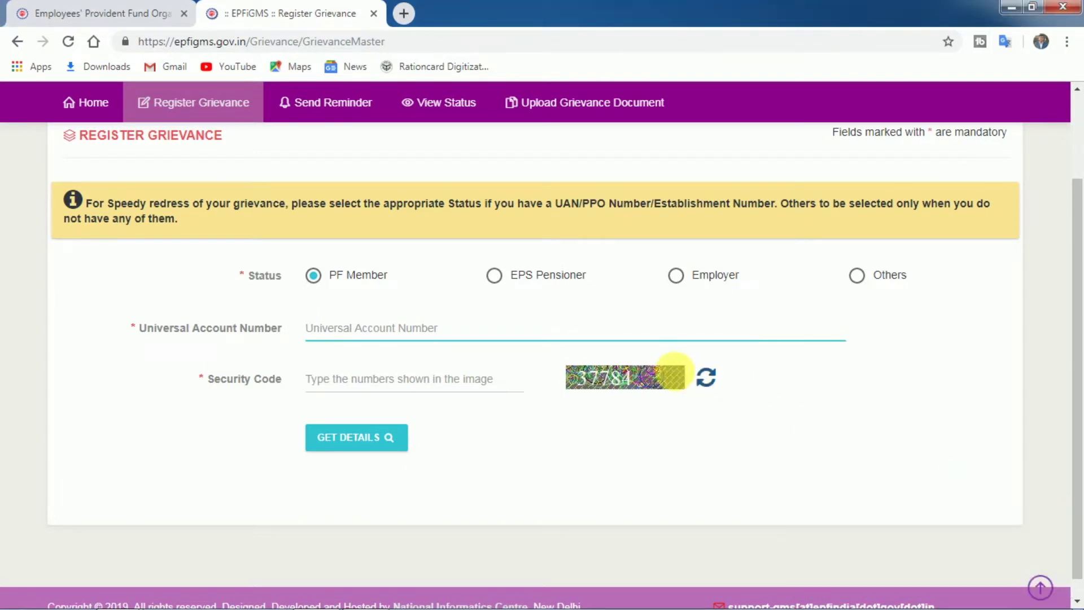
click(707, 380)
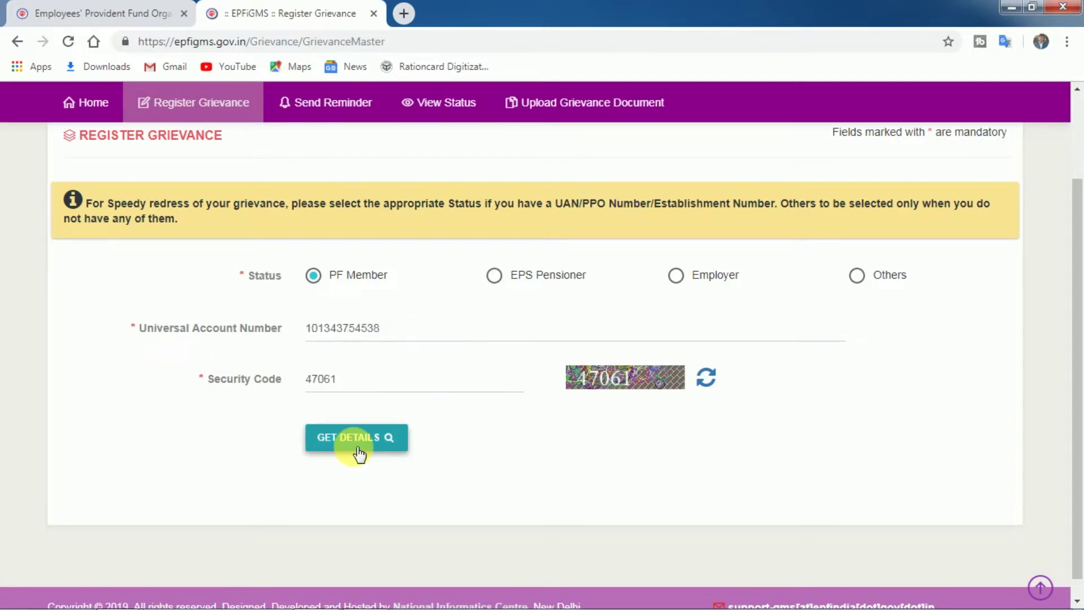
click(358, 446)
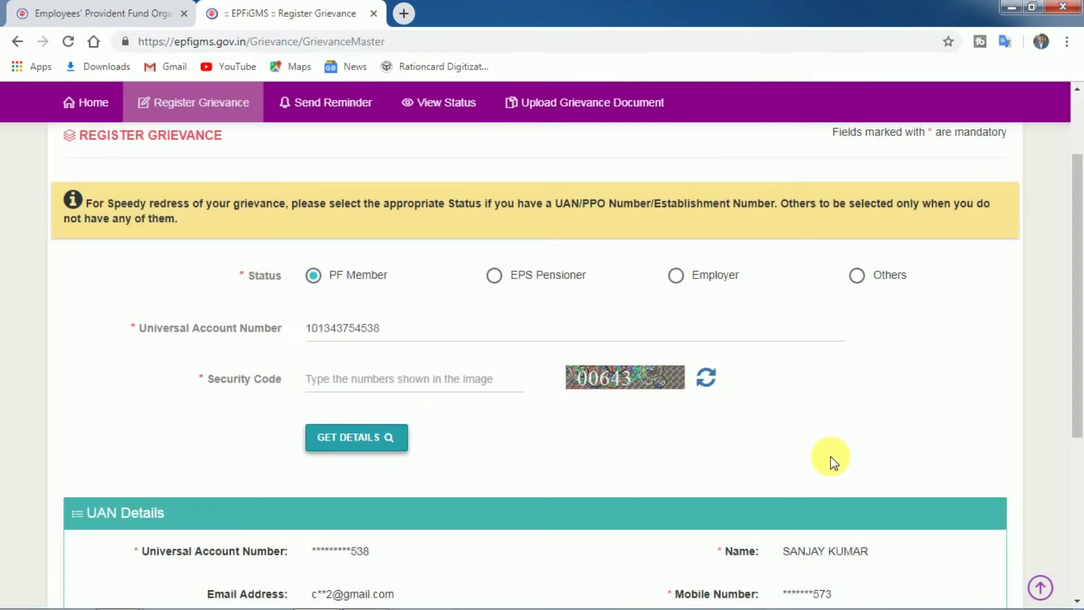
- Request an OTP for the listed mobile number and email address, and verify it with the received OTP
drag(1077, 330, 1075, 438)
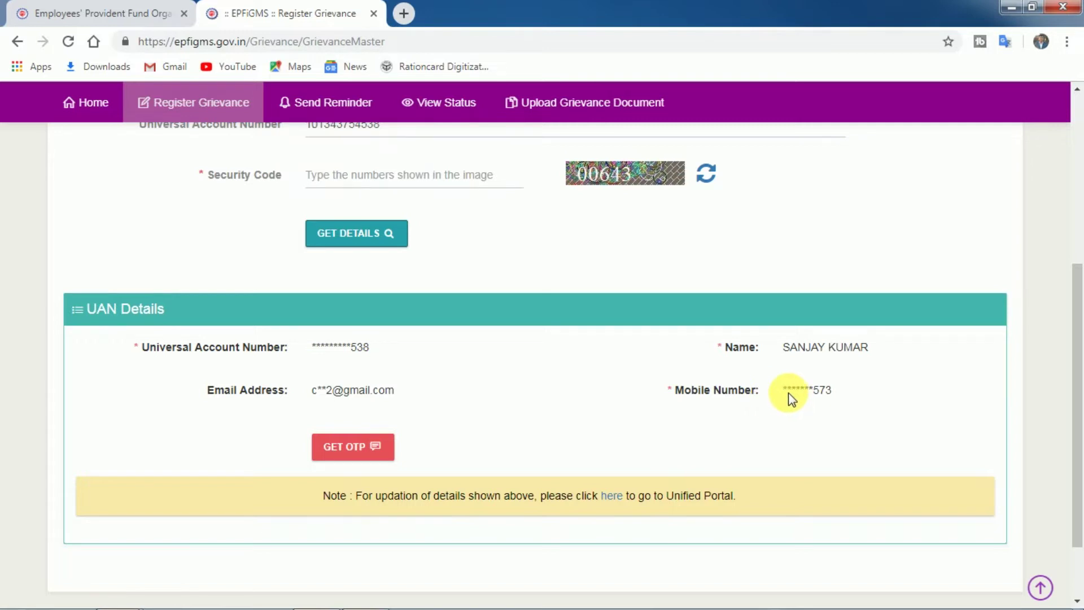
click(362, 450)
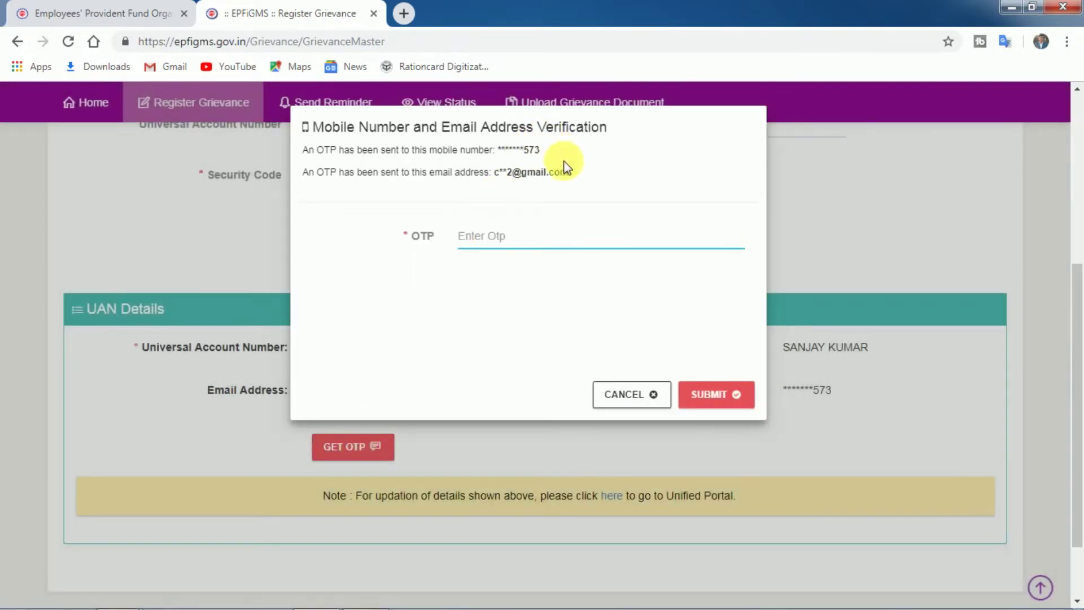
click(484, 237)
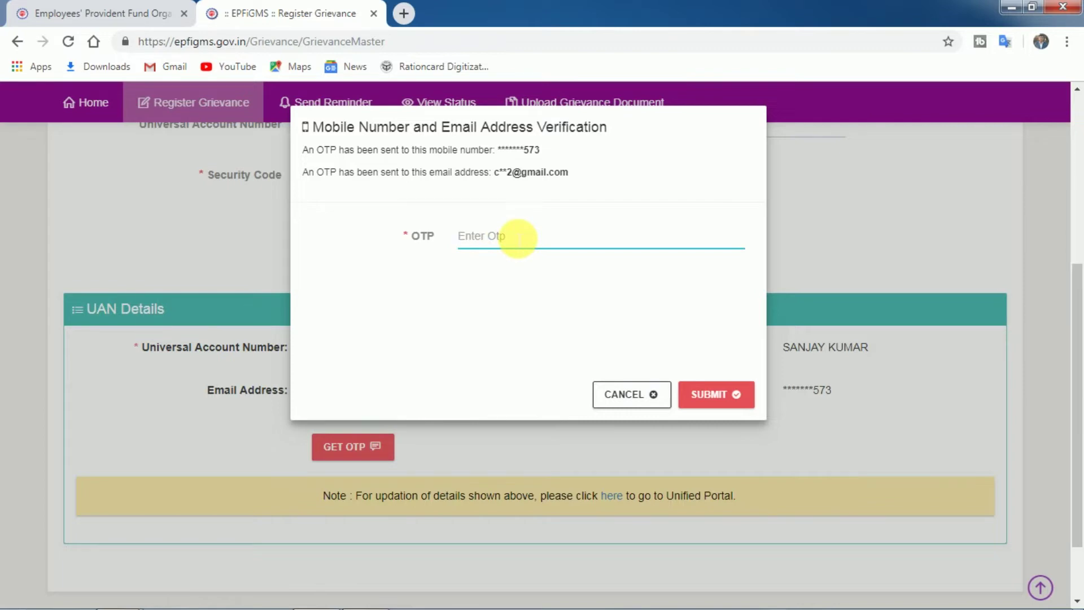
key(ctrl+v)
click(721, 398)
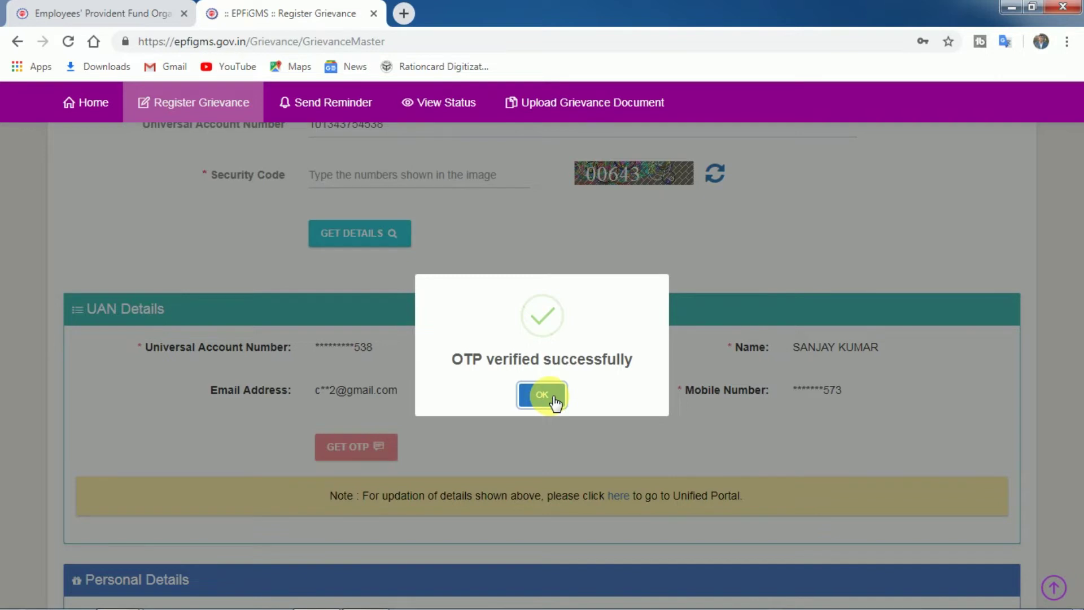
click(542, 395)
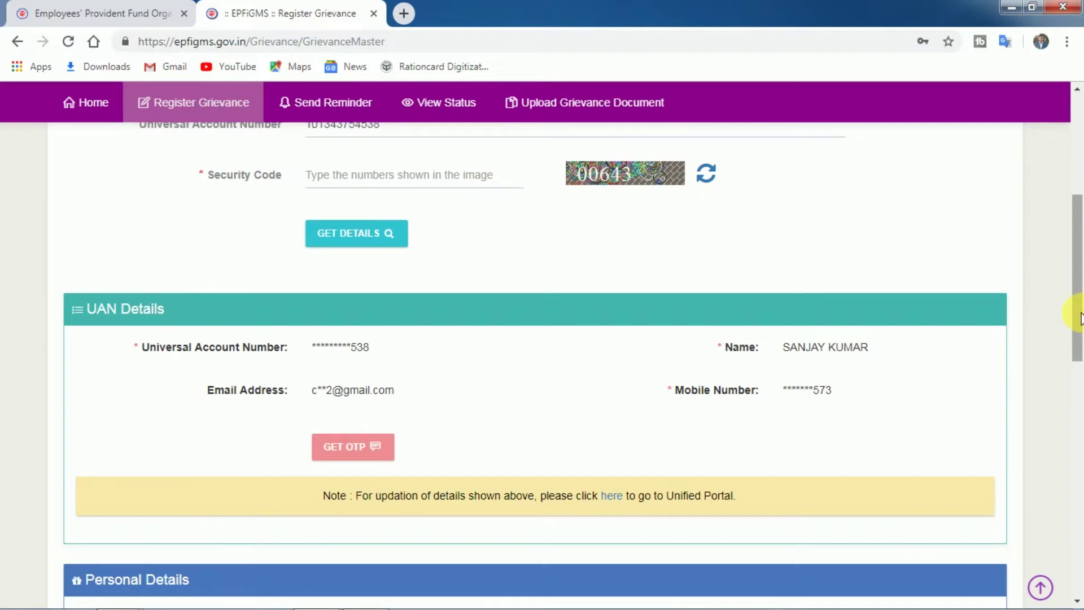
- Fill in the personal details with gender Male, the pincode, state Bihar and the image security code
drag(1081, 316, 1081, 418)
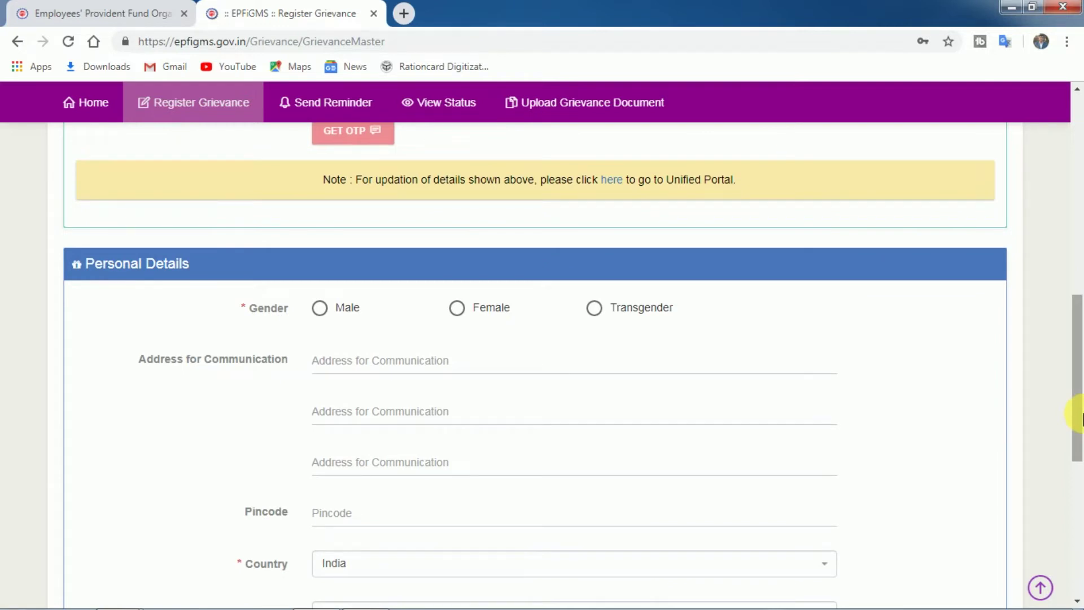
drag(1081, 419, 1081, 436)
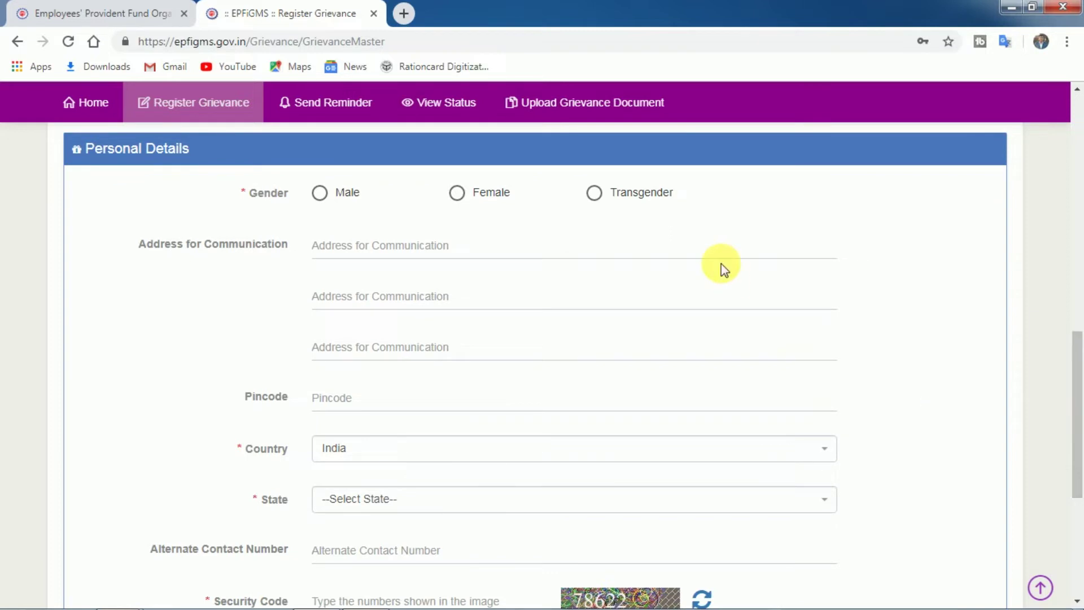
click(320, 198)
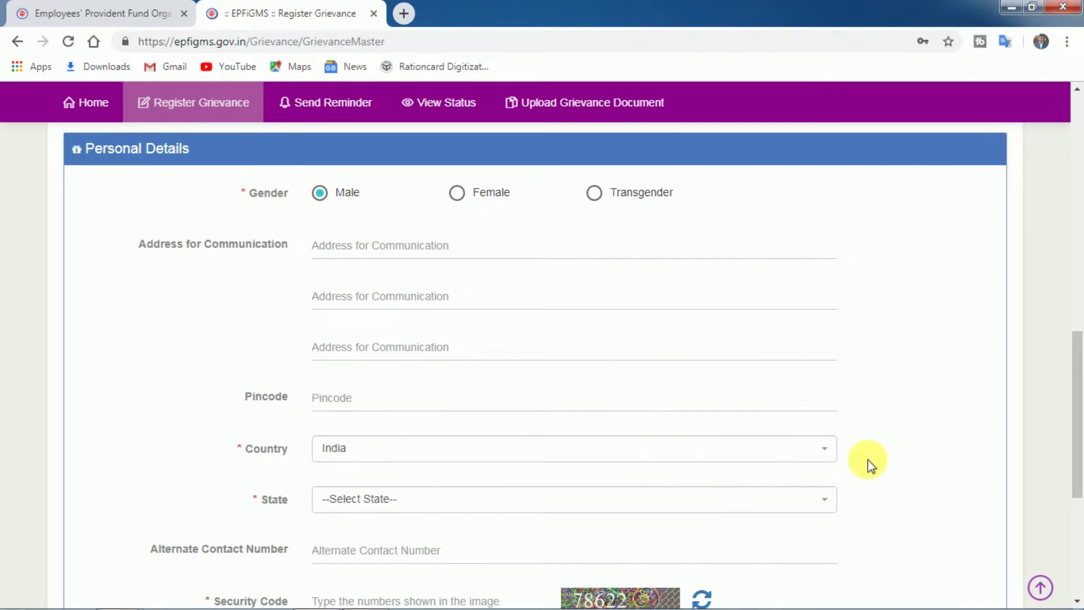
drag(1077, 449, 1081, 502)
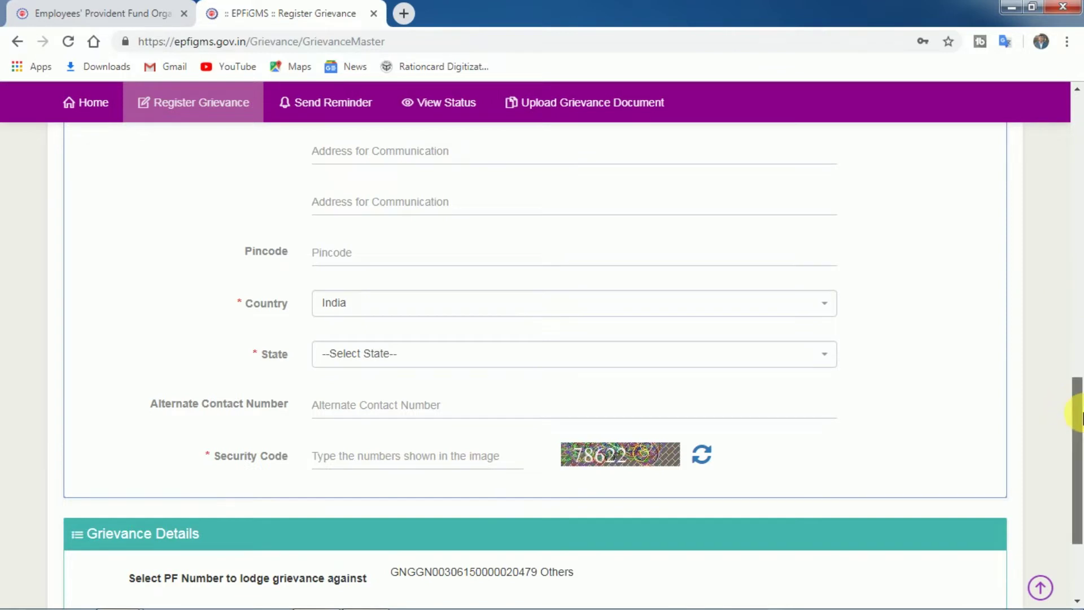
drag(1080, 415, 1076, 470)
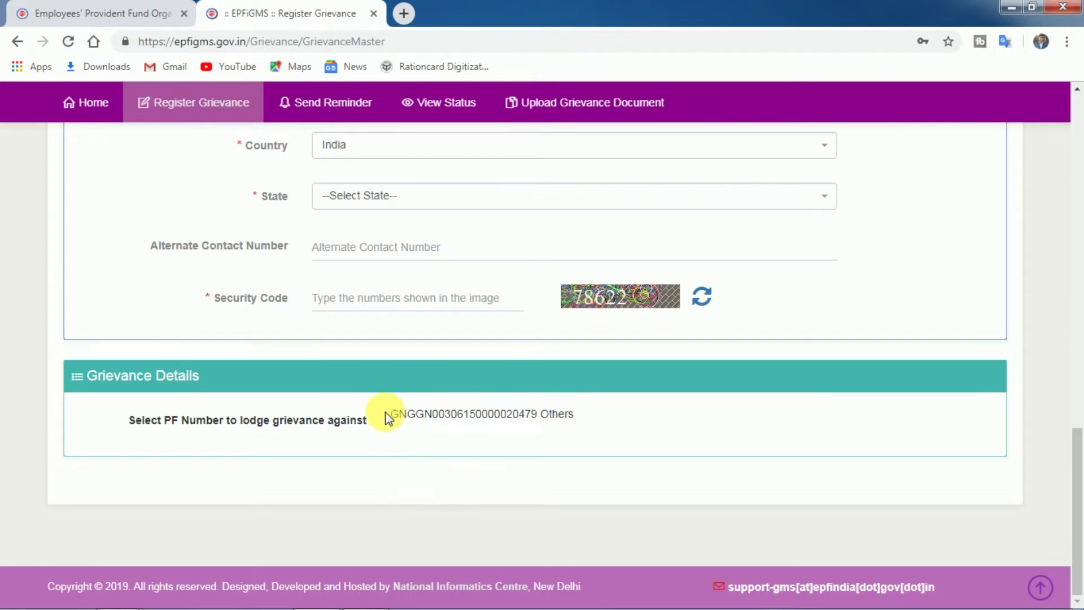
drag(386, 411, 543, 422)
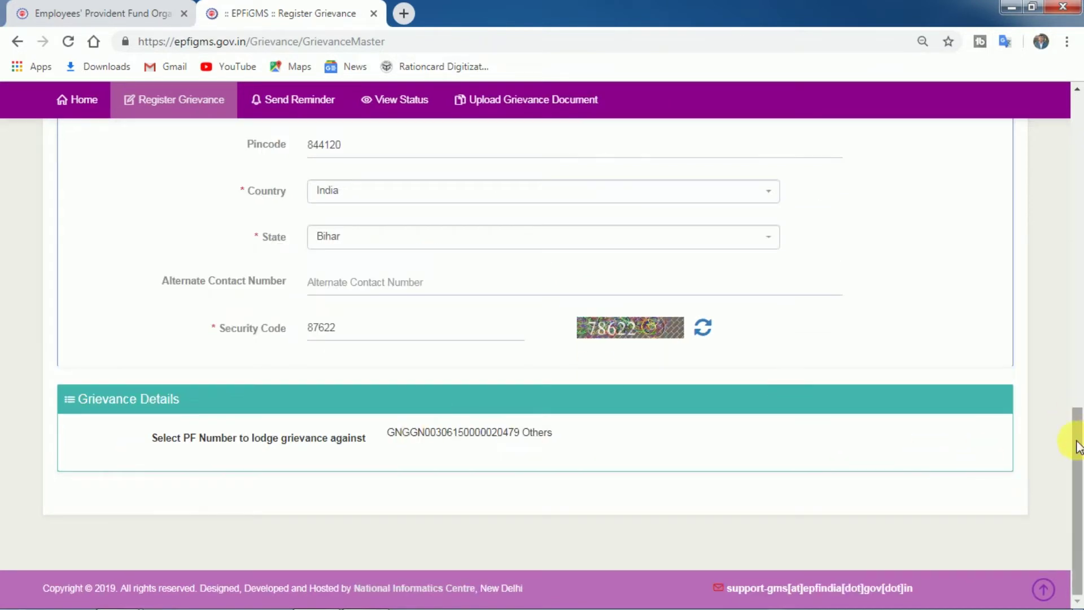
- Open the grievance form for the listed PF number, relate it to Employer and choose the category "UAN related issues of Subscriber pertaining to Employer."
drag(1077, 446, 1077, 438)
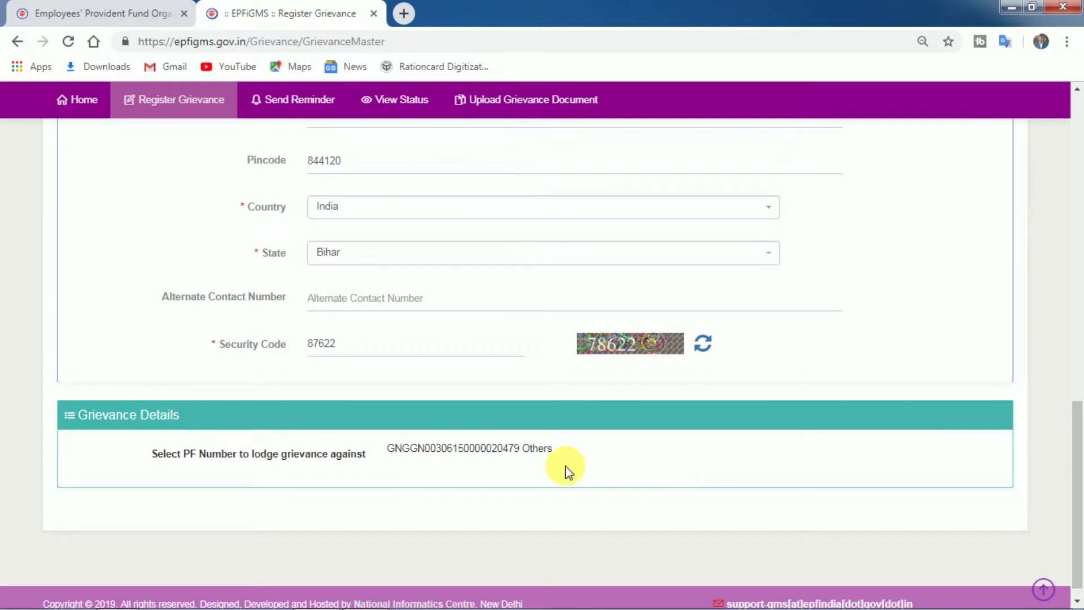
click(469, 450)
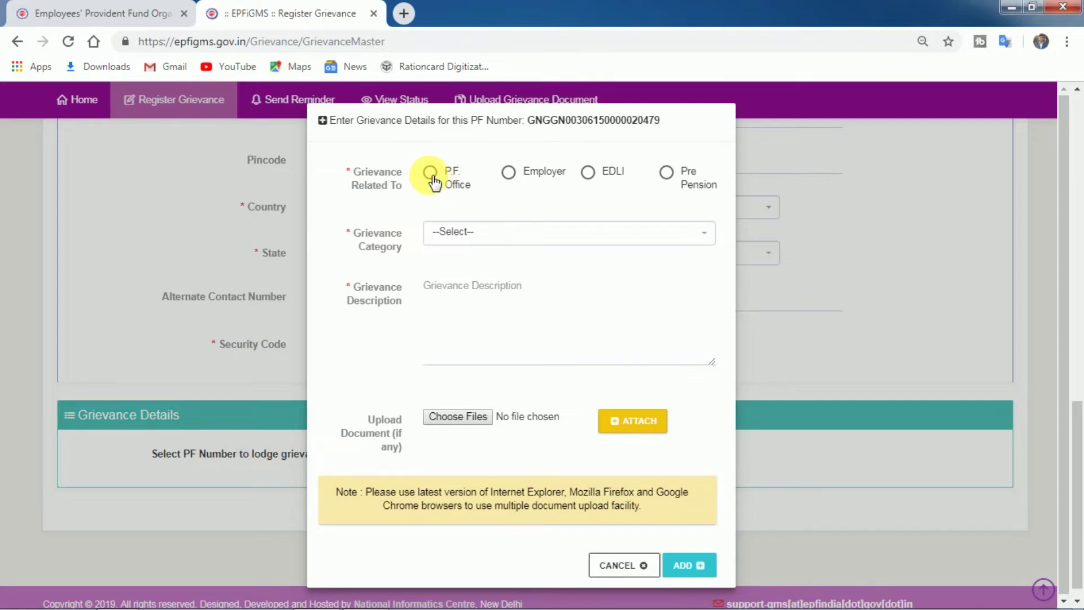
click(508, 173)
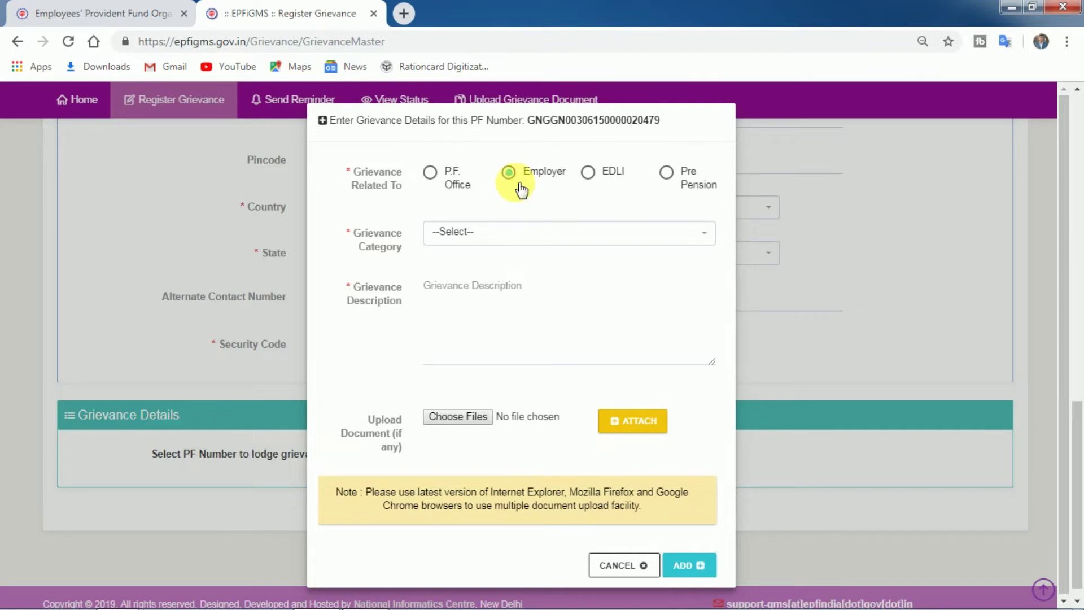
click(510, 235)
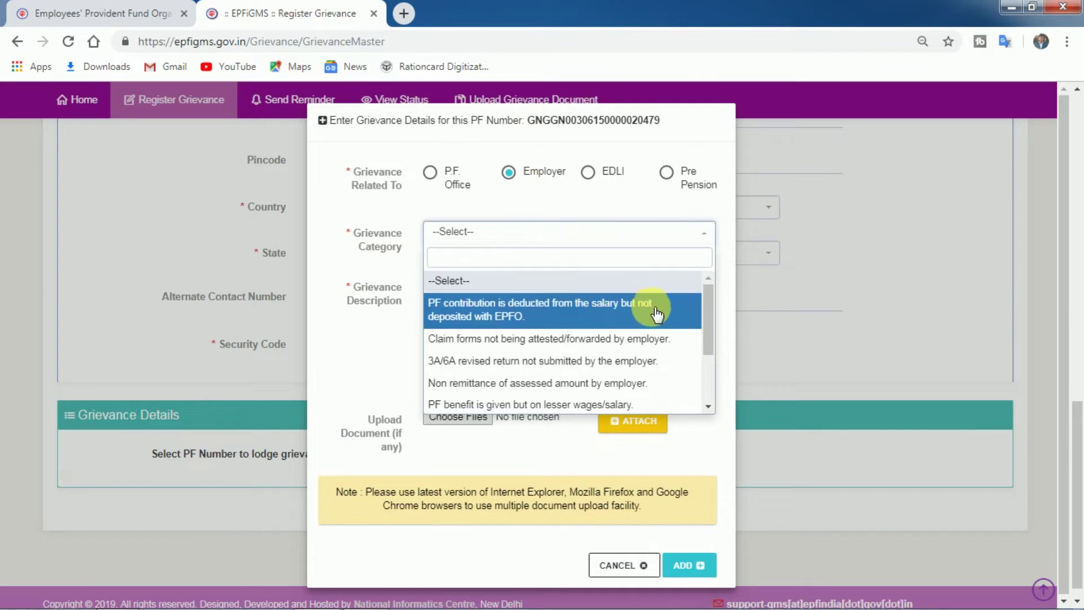
drag(708, 321, 710, 395)
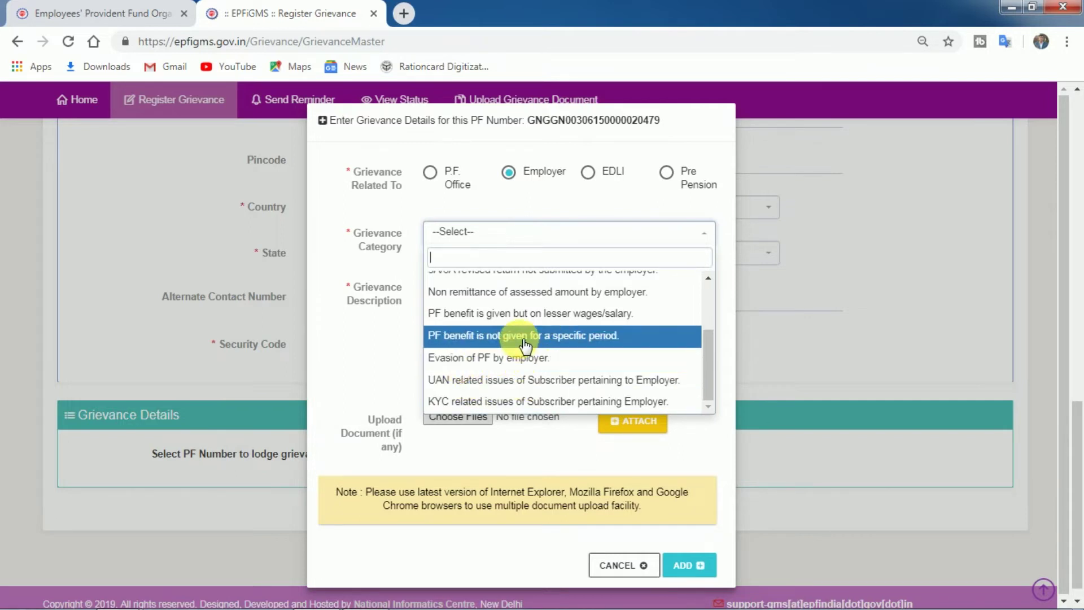
click(508, 380)
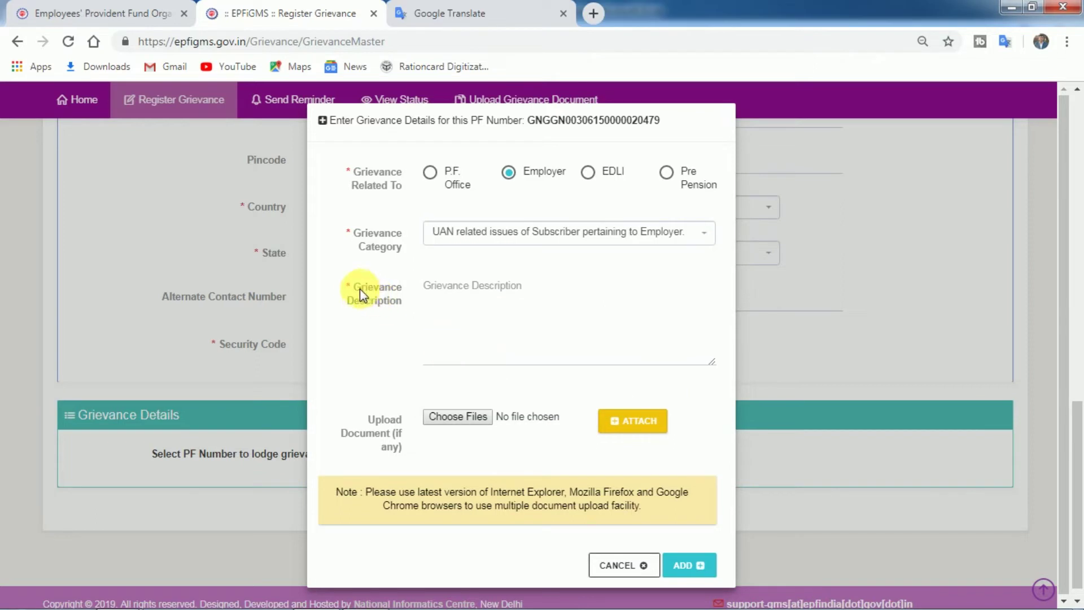
- Describe the grievance as "I quit the job but employer not update my Date of Exit in my UAN" and save the grievance entry
drag(354, 284, 387, 302)
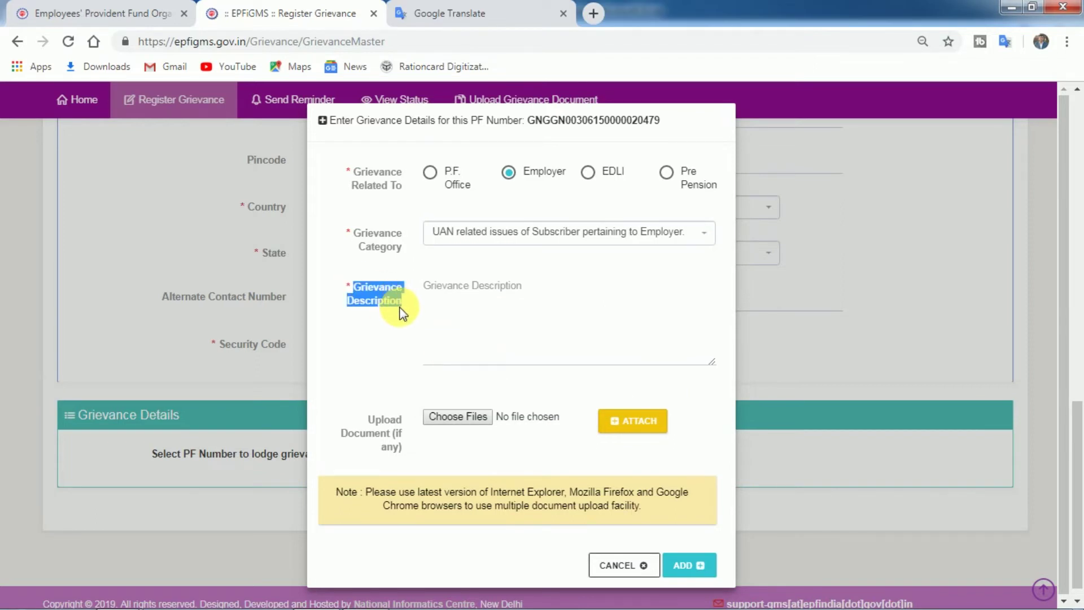
click(406, 306)
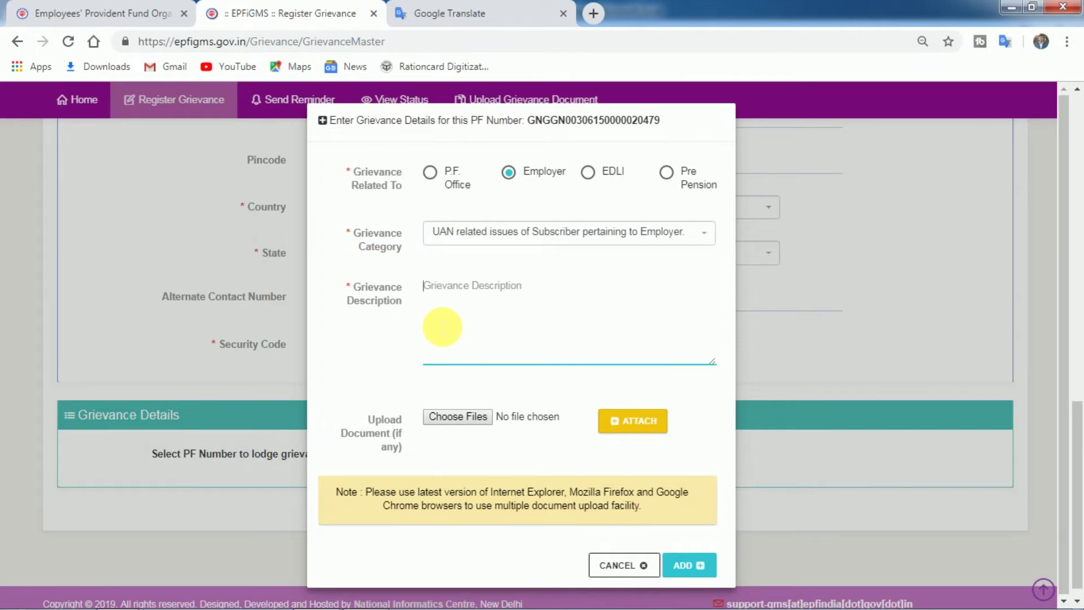
text(I quit the job but employer not update my Date of Exit in my UAN)
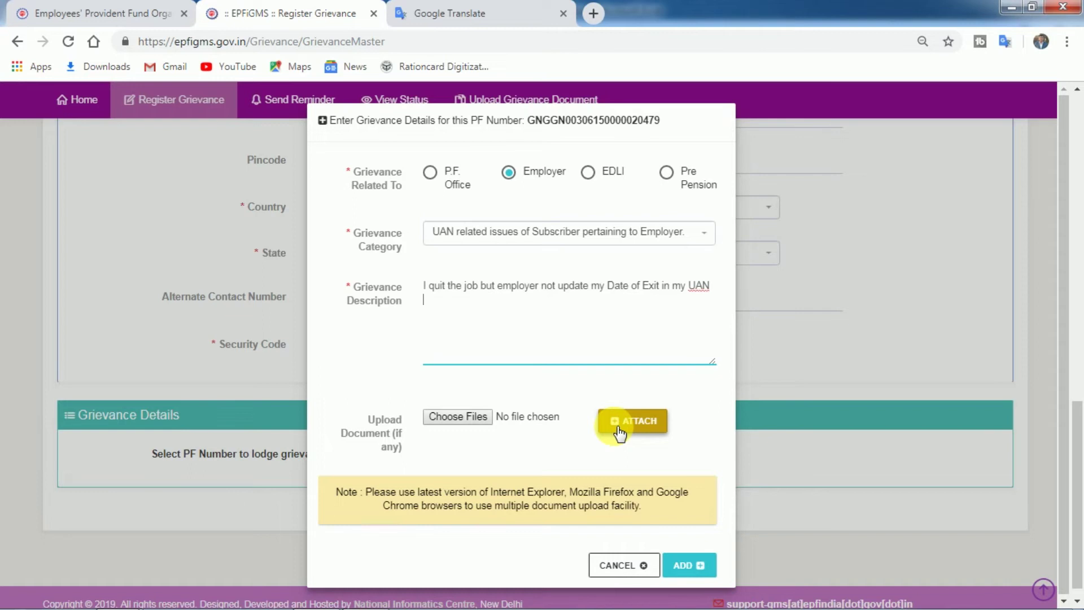
click(620, 431)
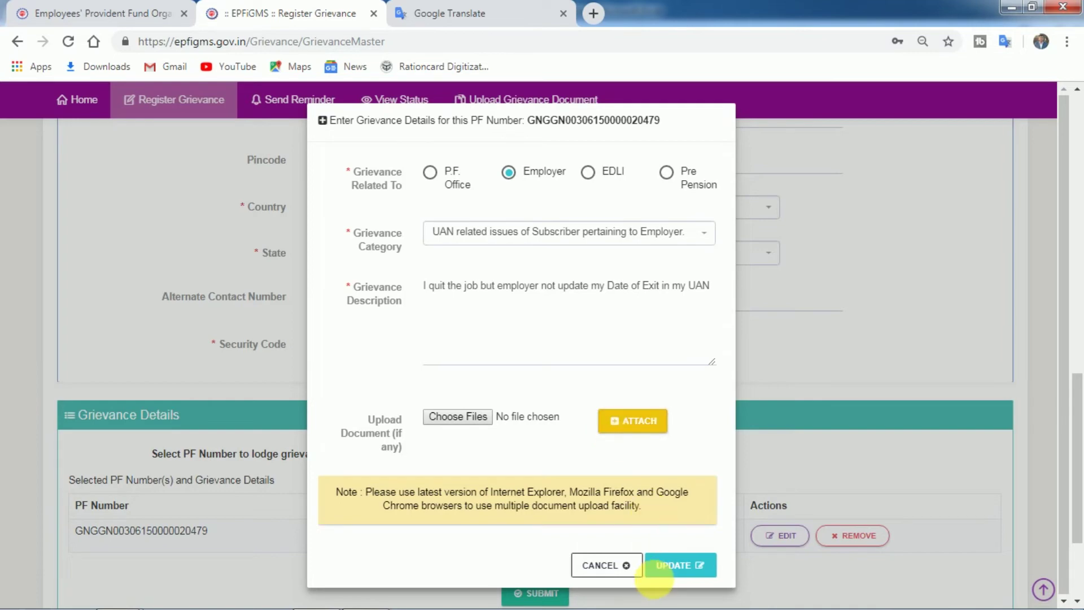
click(668, 566)
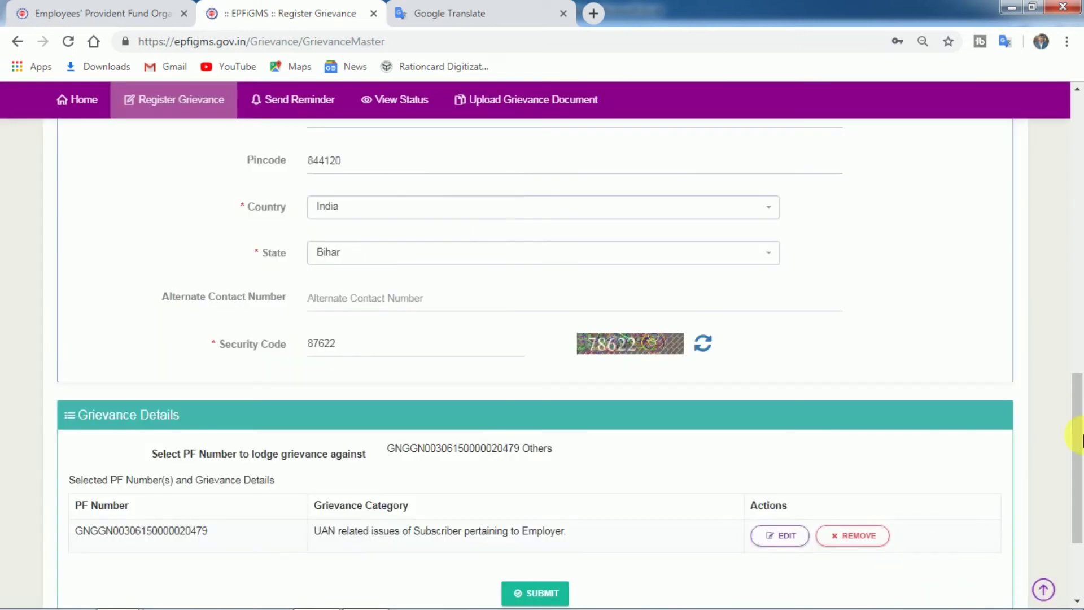
scroll(1078, 424, down, 3)
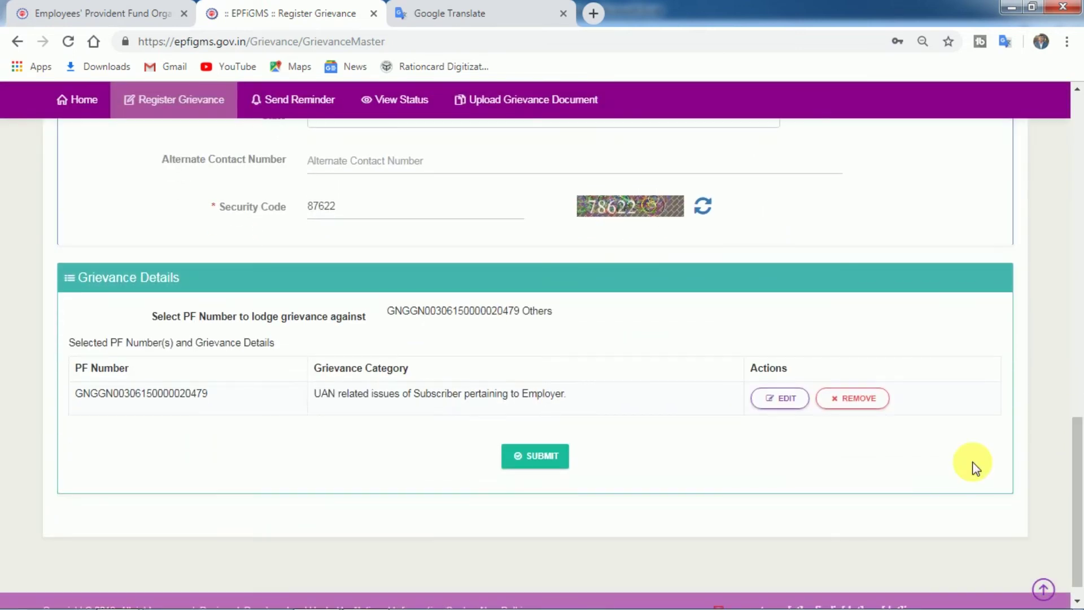
- Submit the grievance and copy the registration number from the registration confirmation
click(523, 456)
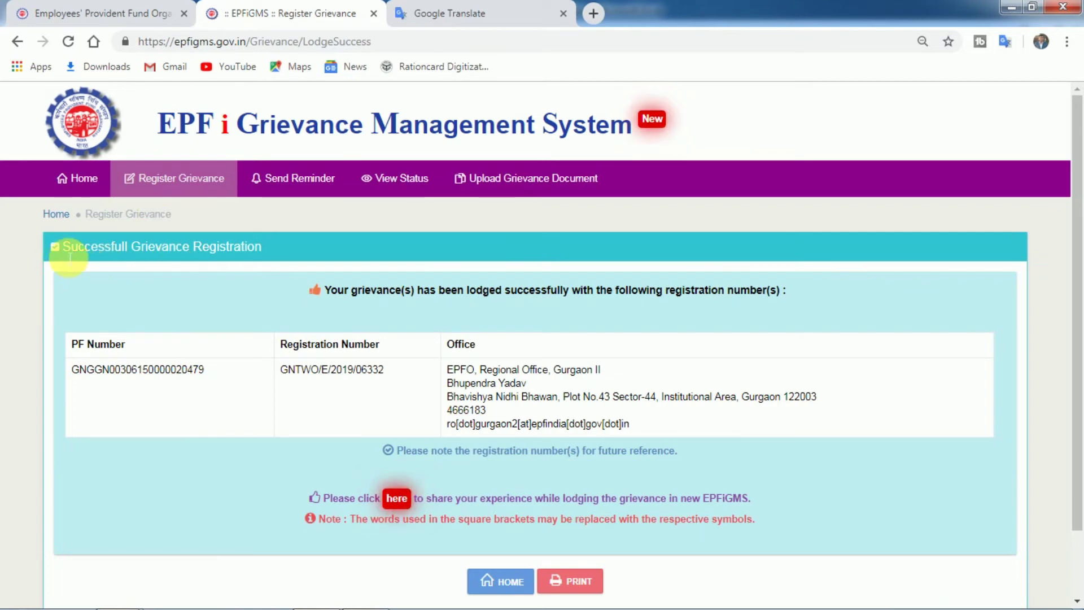
drag(58, 246, 266, 247)
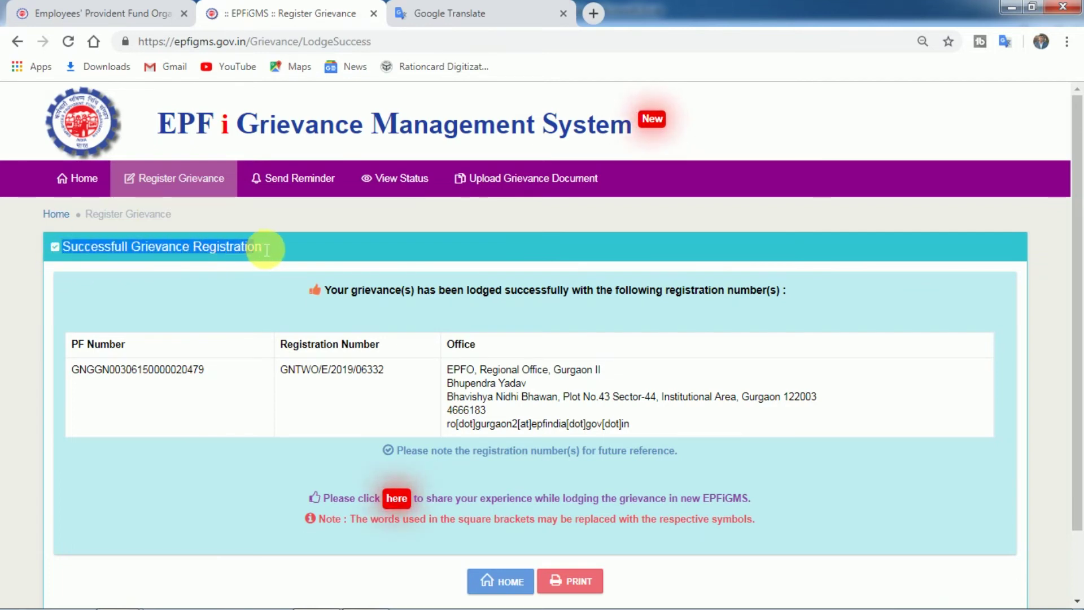
click(270, 250)
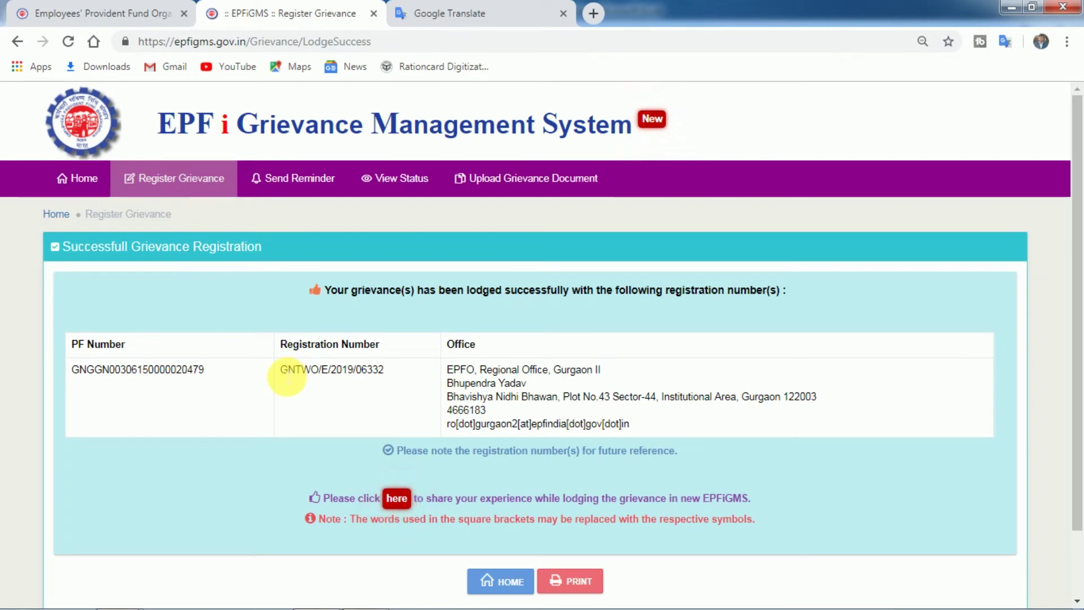
drag(281, 372, 388, 366)
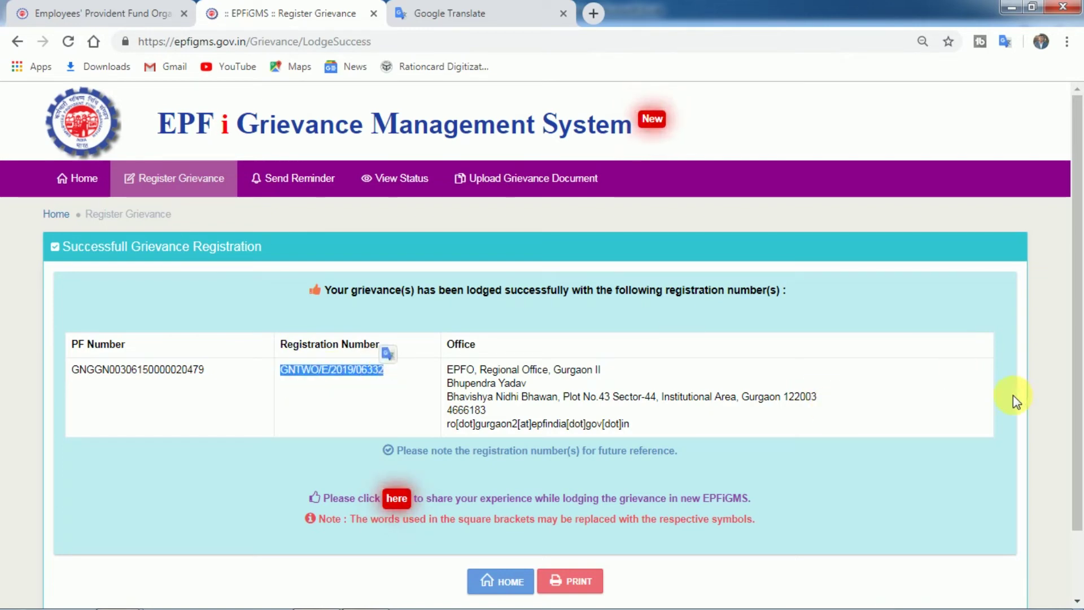
- Open the print preview of the grievance acknowledgement and close it without saving
drag(1080, 362, 1082, 435)
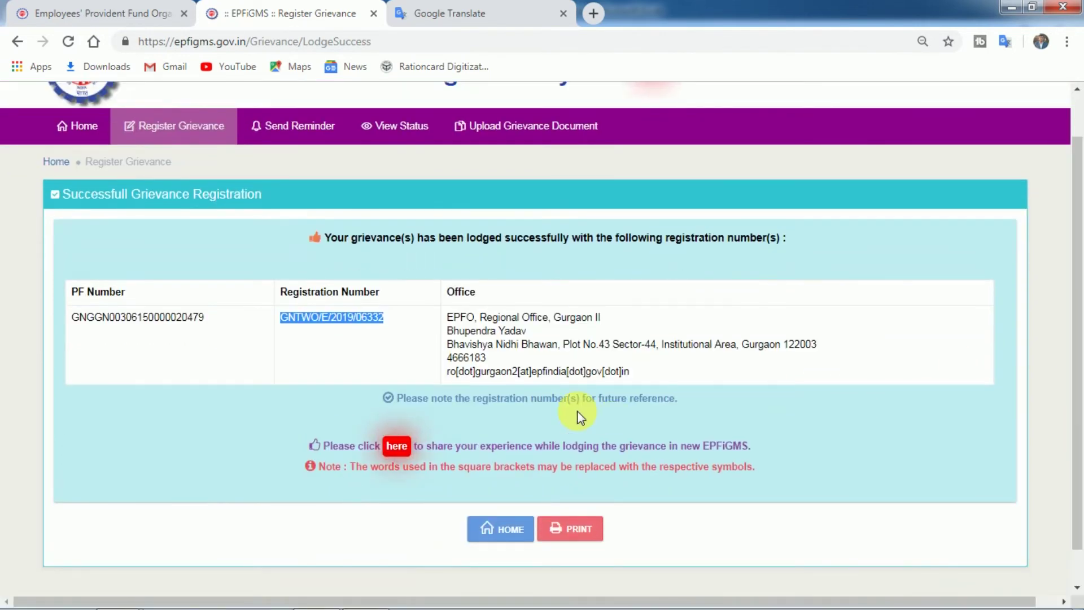
click(571, 532)
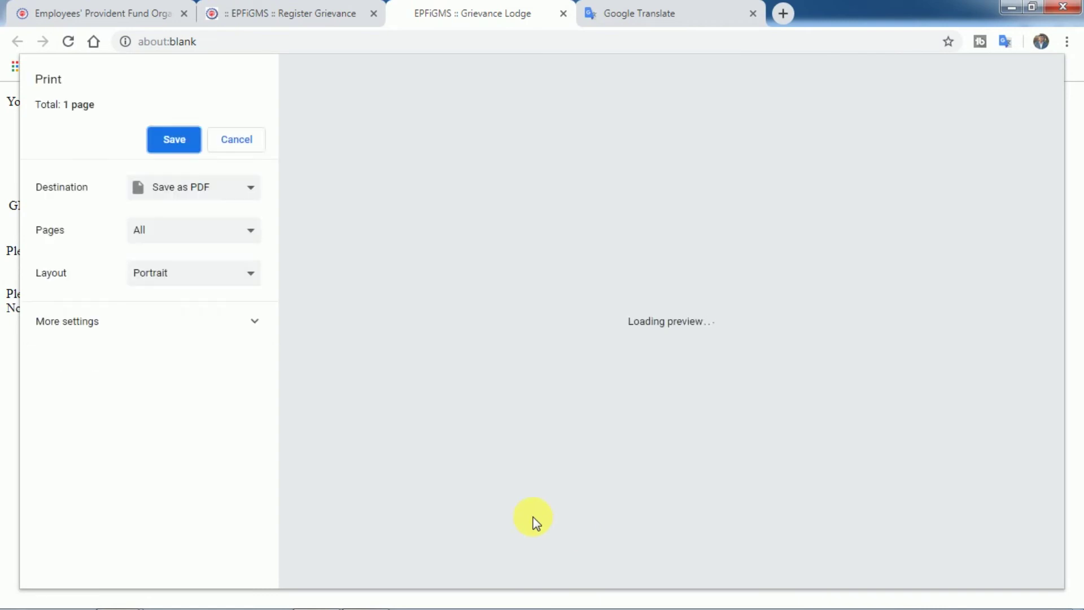
click(234, 148)
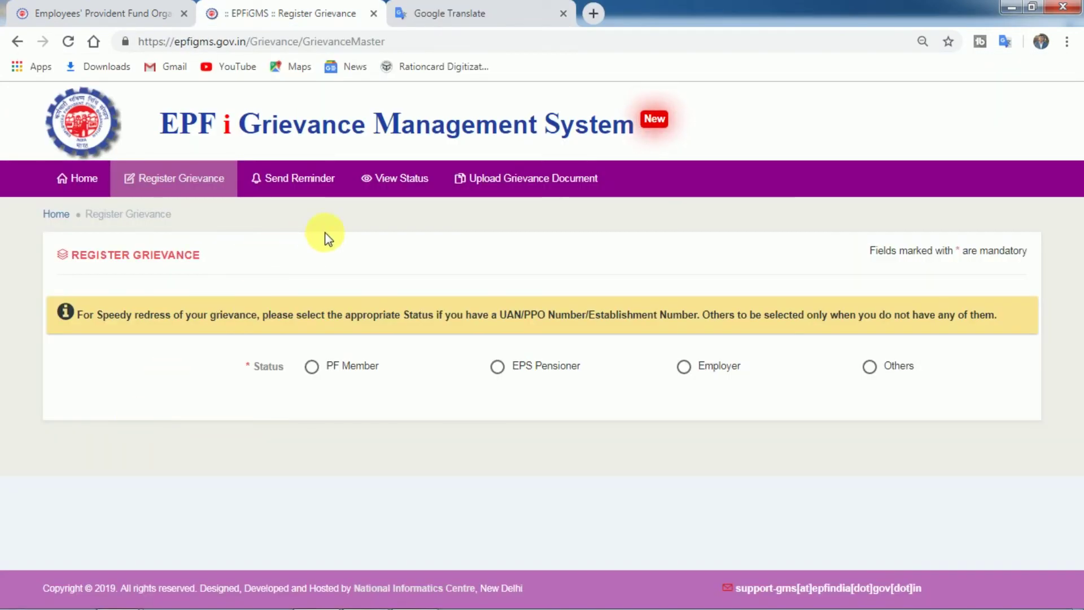
- Look up the grievance status with its registration number, the registered mobile number or email address, and the image security code
click(384, 192)
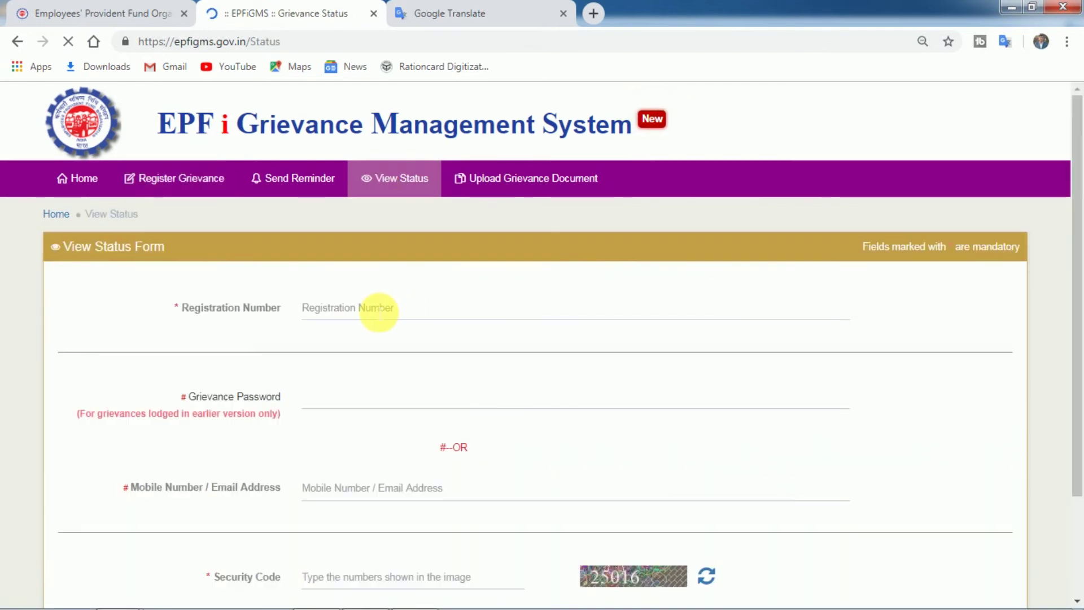
click(378, 312)
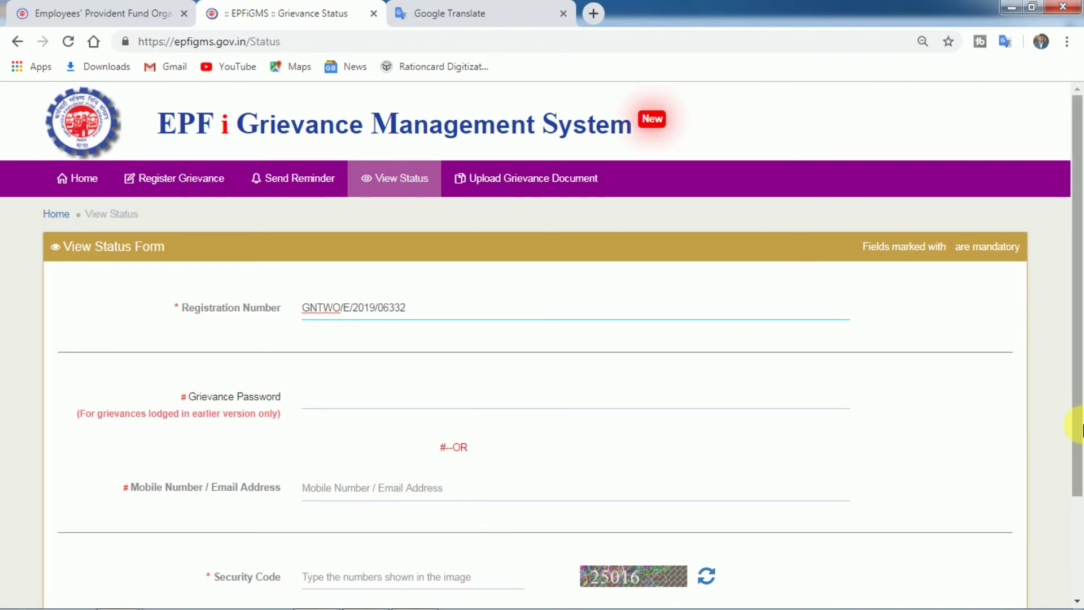
drag(1080, 432, 1076, 497)
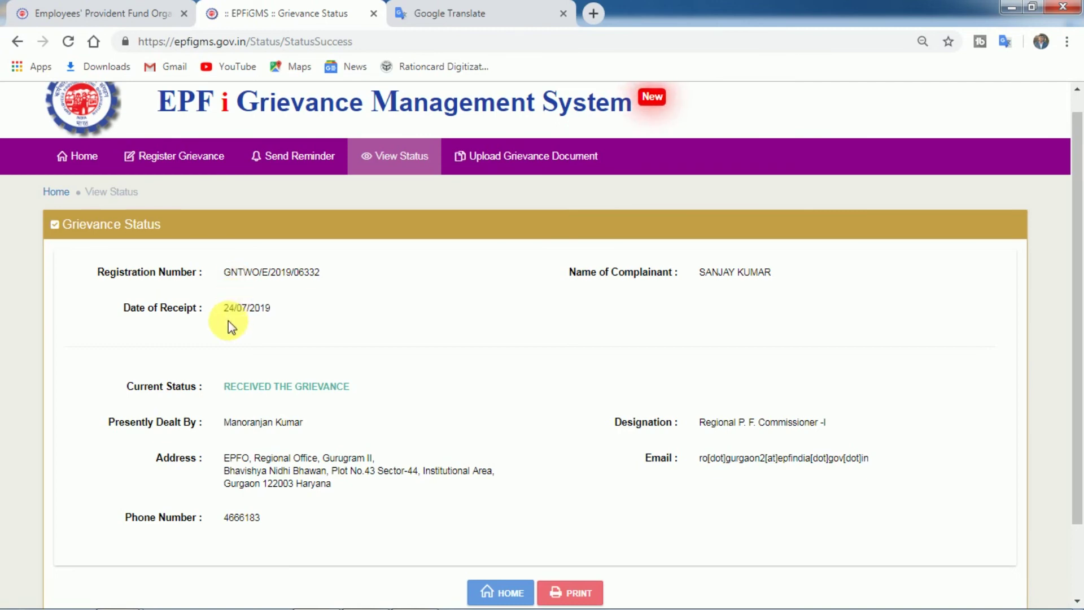
- Review the date of receipt, the officer dealing with the grievance and the office address in the grievance status
drag(228, 311, 303, 319)
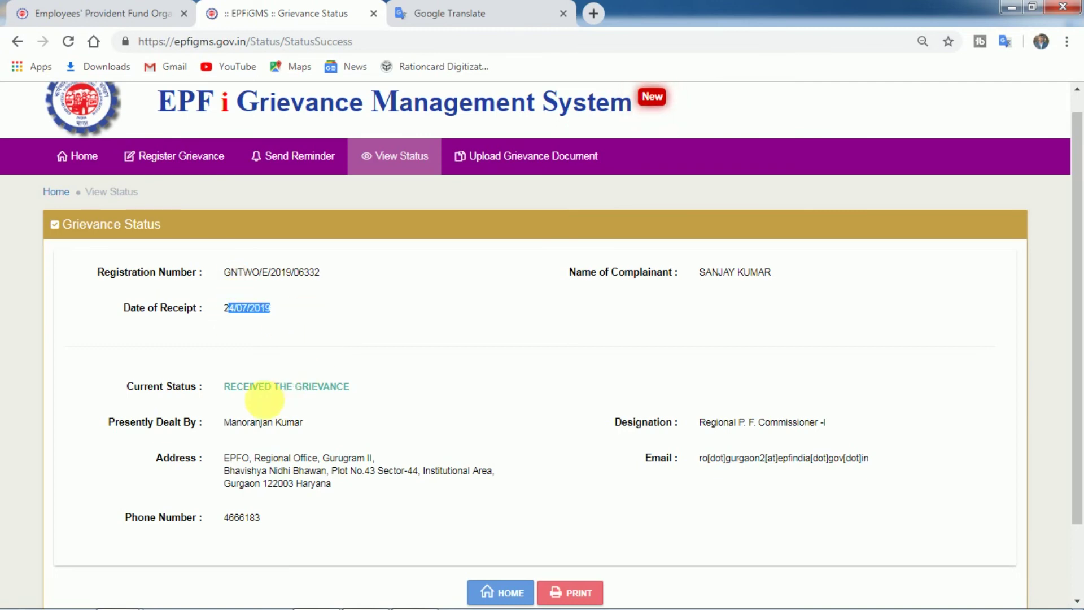
double_click(233, 423)
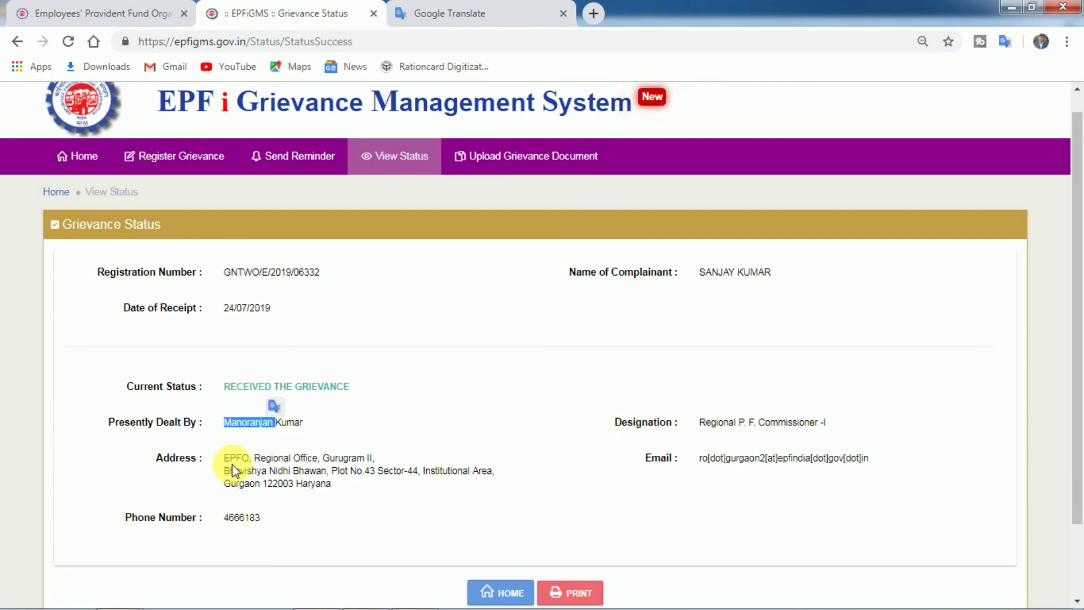
drag(232, 466, 332, 485)
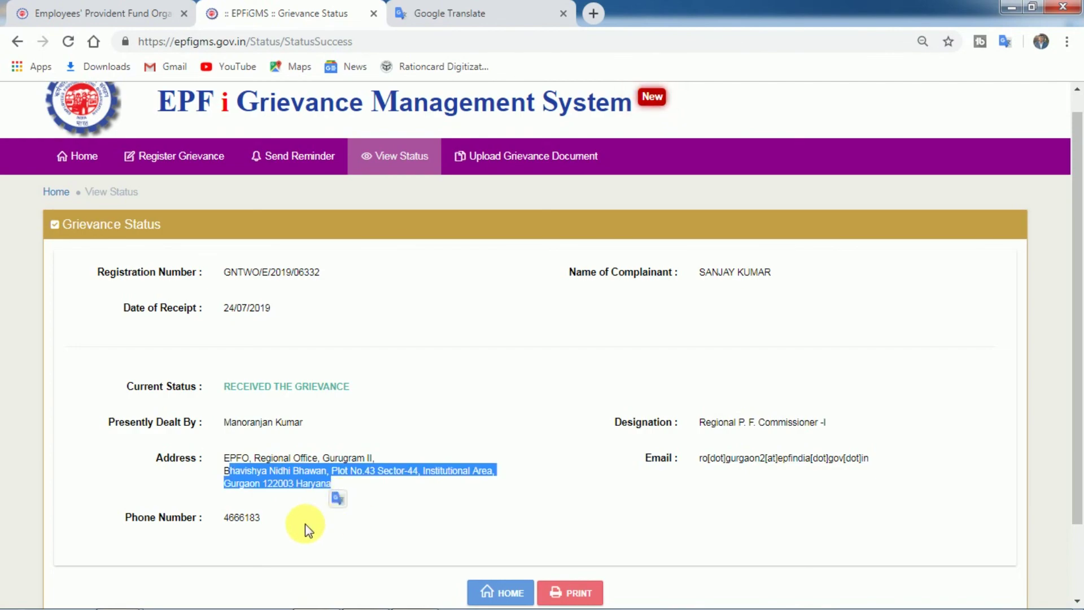